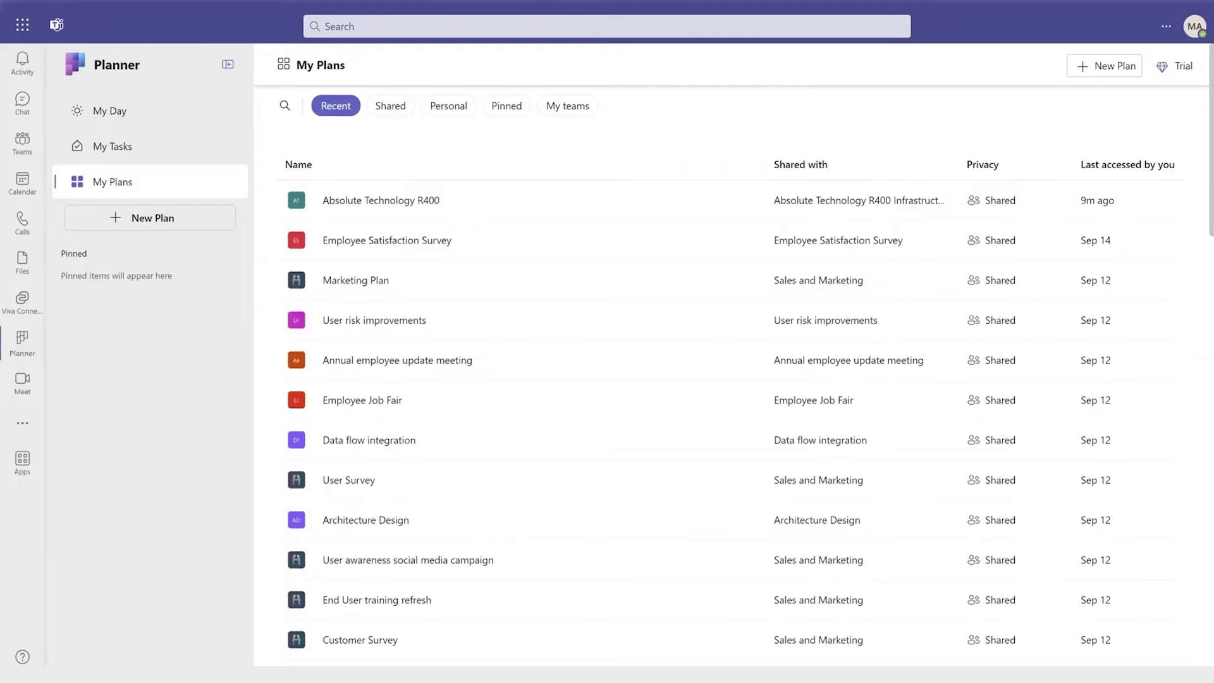
# Step: Collapse the Planner navigation pane so My Plans fills the width
pyautogui.click(227, 64)
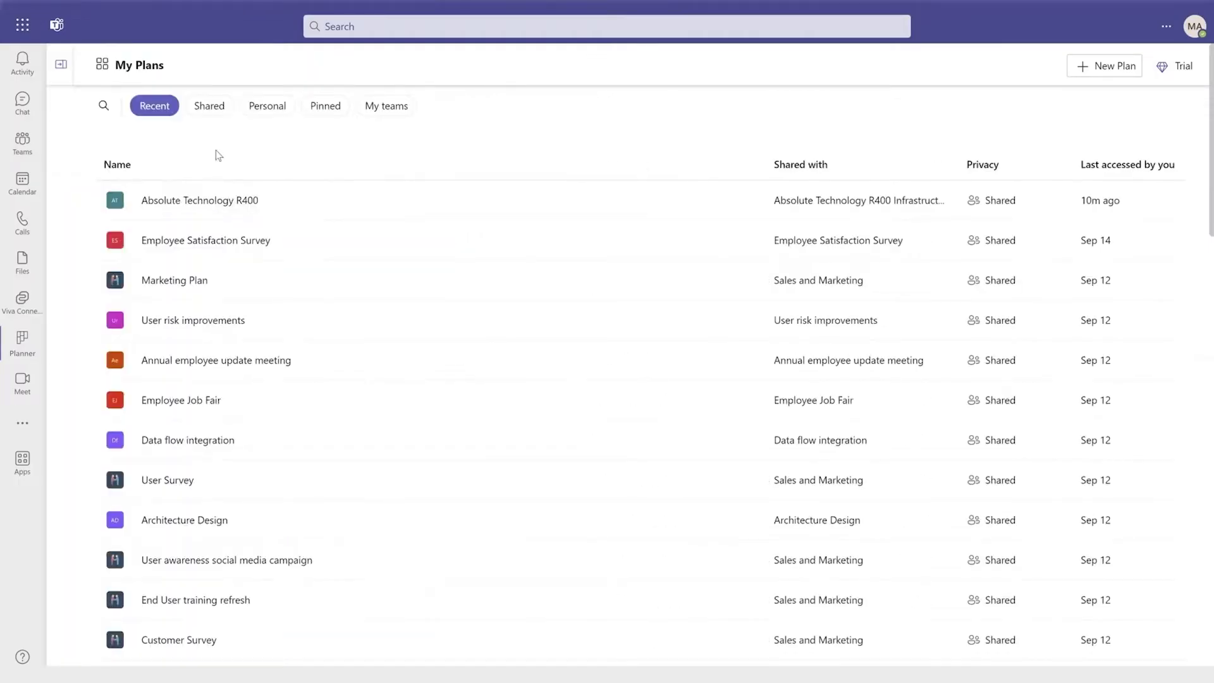
# Step: Open the Absolute Technology R400 plan from My Plans
pyautogui.click(211, 202)
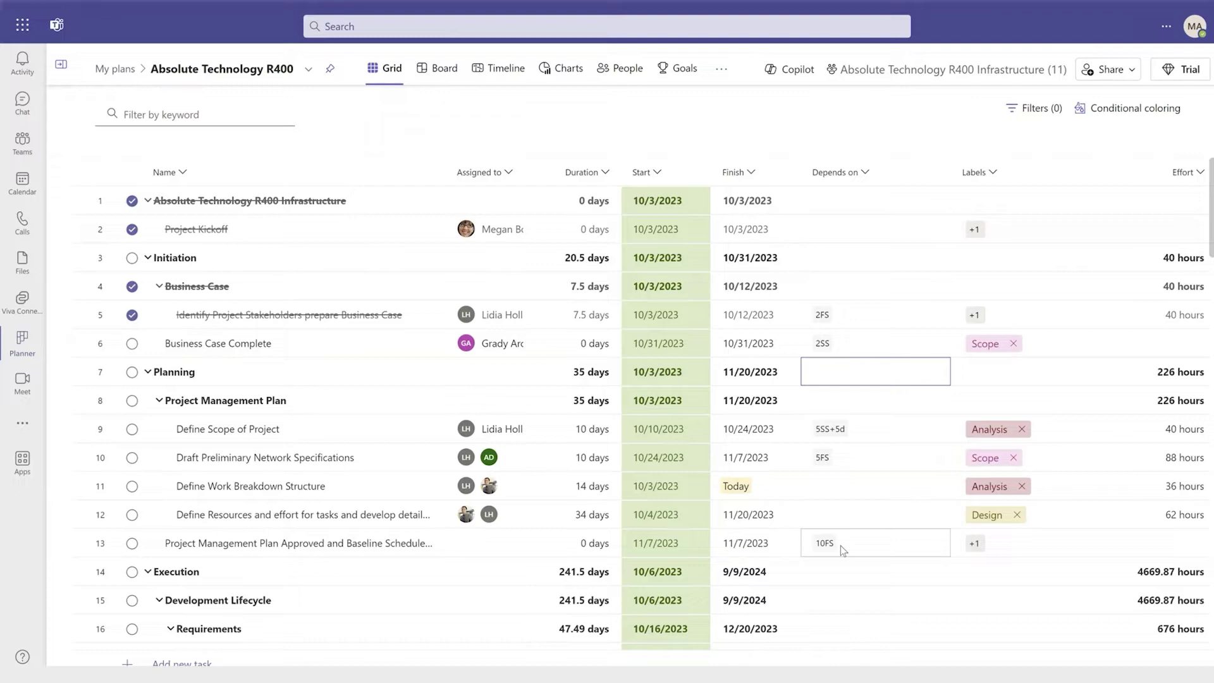
pyautogui.scroll(-5, 840, 548)
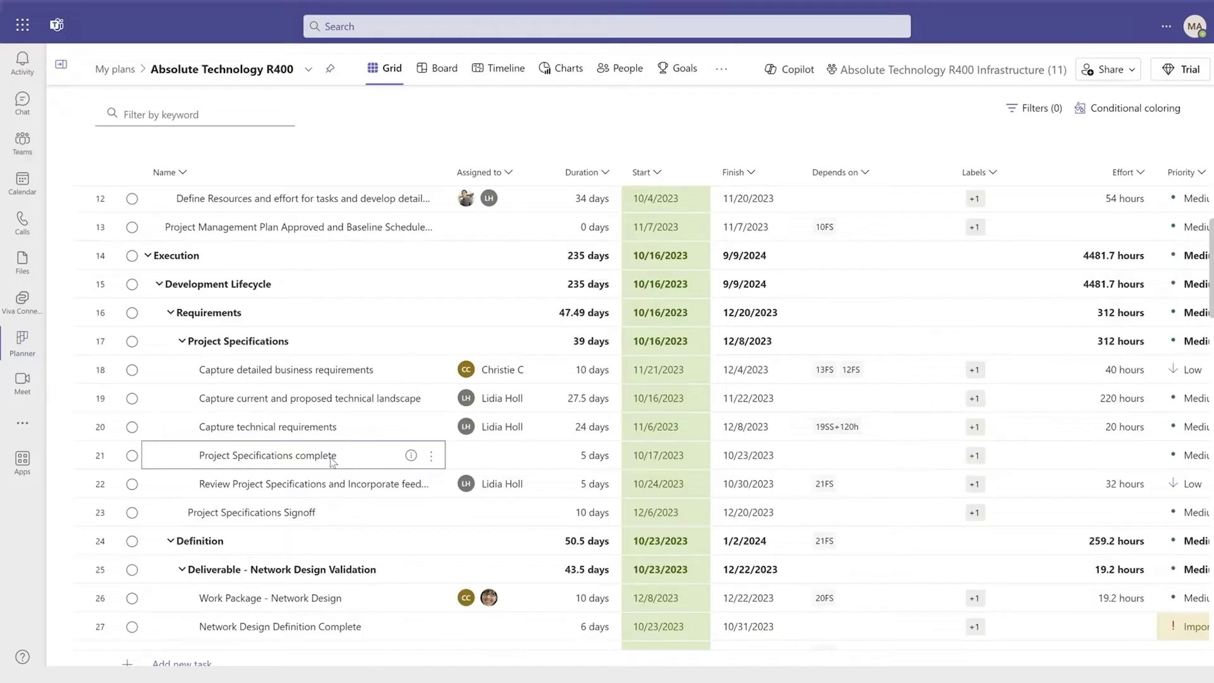
# Step: Make task 21 depend on task 20 finish-to-finish with a 3-day lag (20FF+3d)
pyautogui.moveTo(293, 455)
pyautogui.click(833, 452)
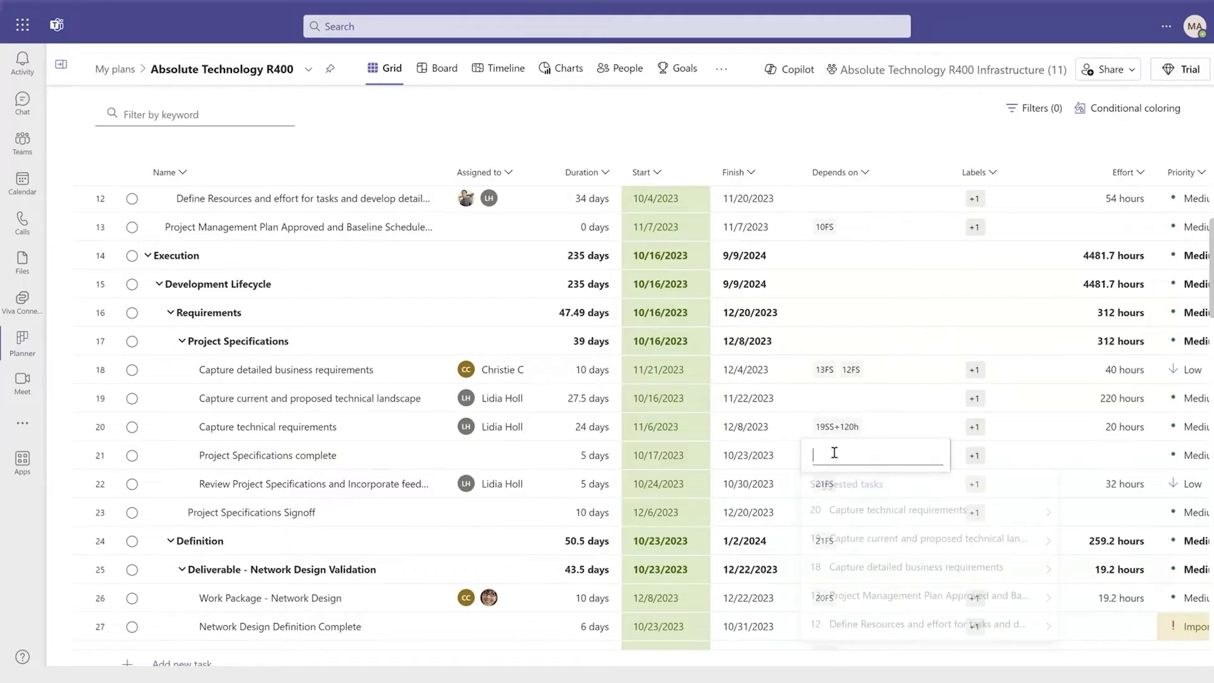
pyautogui.click(1048, 517)
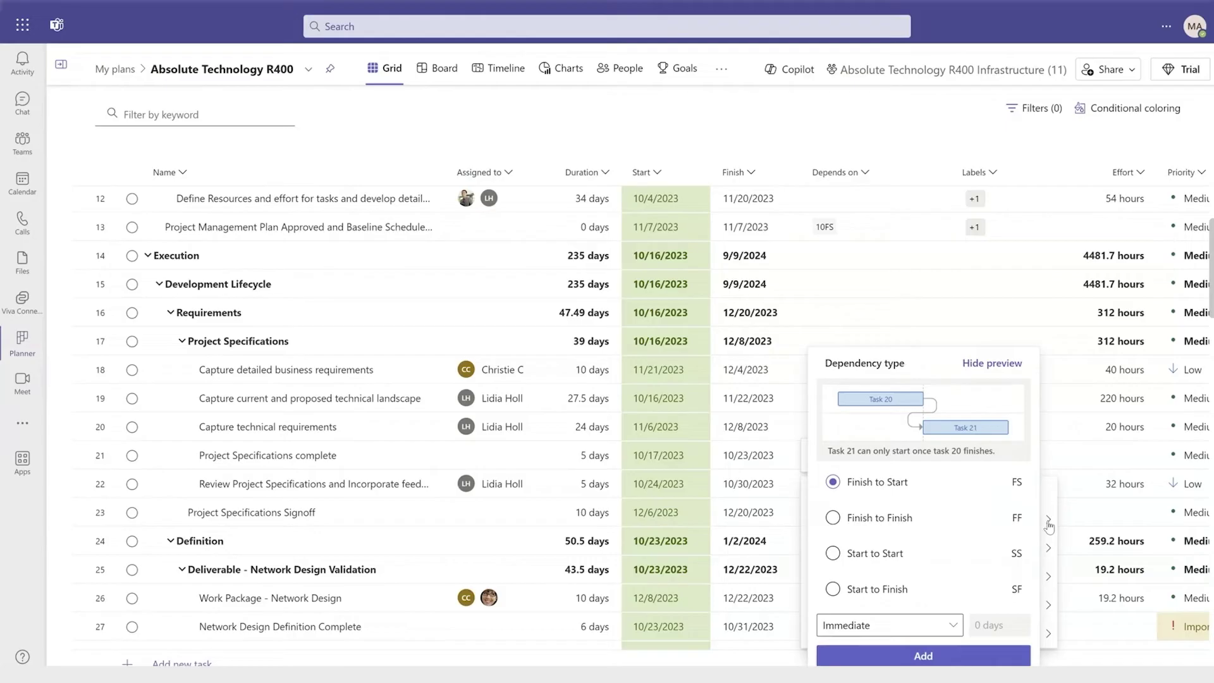
pyautogui.click(914, 518)
pyautogui.click(897, 627)
pyautogui.click(864, 596)
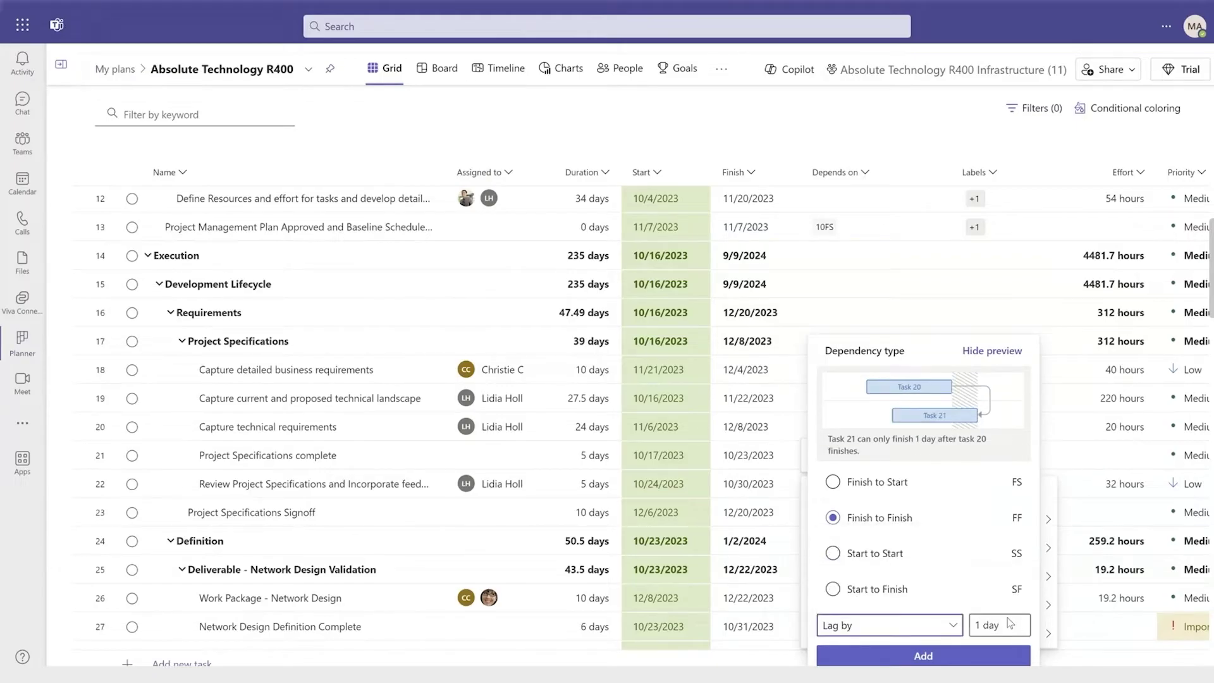
pyautogui.click(1012, 624)
pyautogui.write('3')
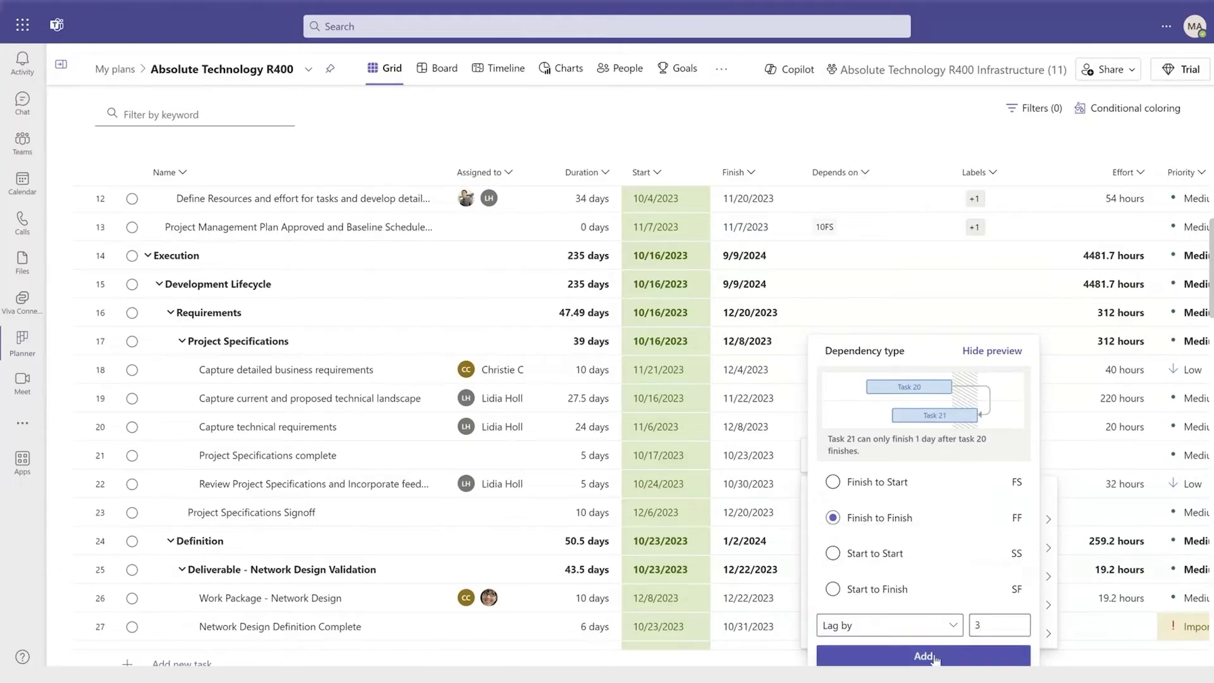
pyautogui.click(930, 657)
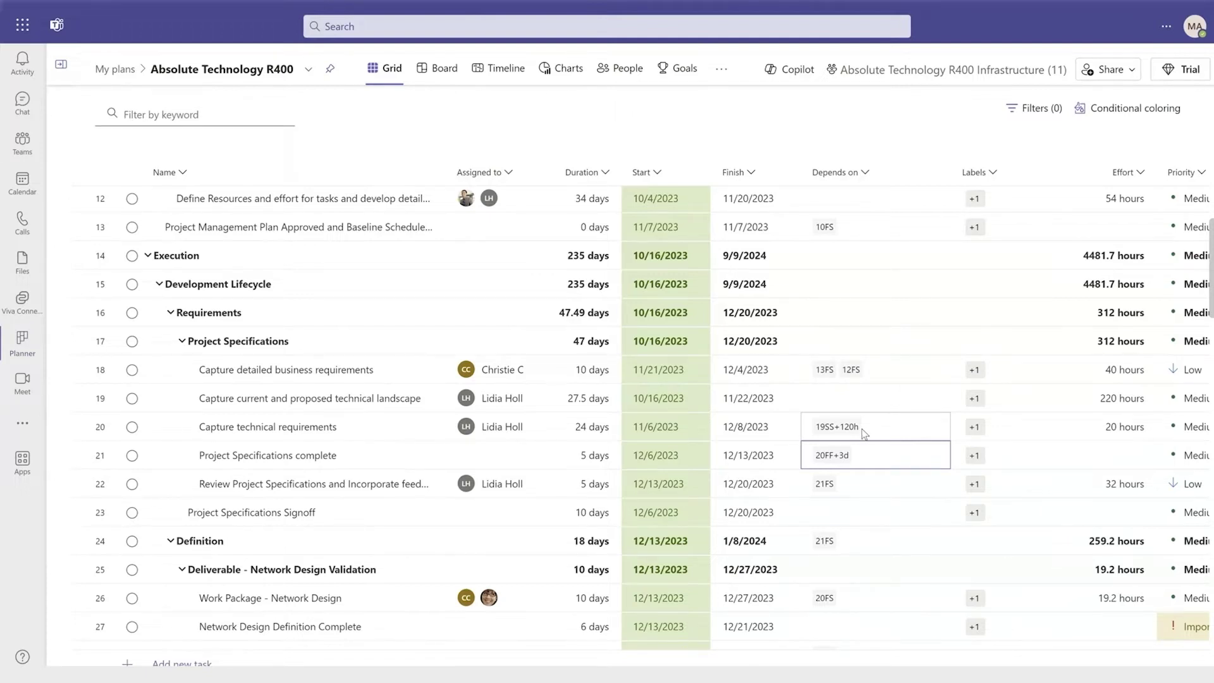
pyautogui.click(486, 76)
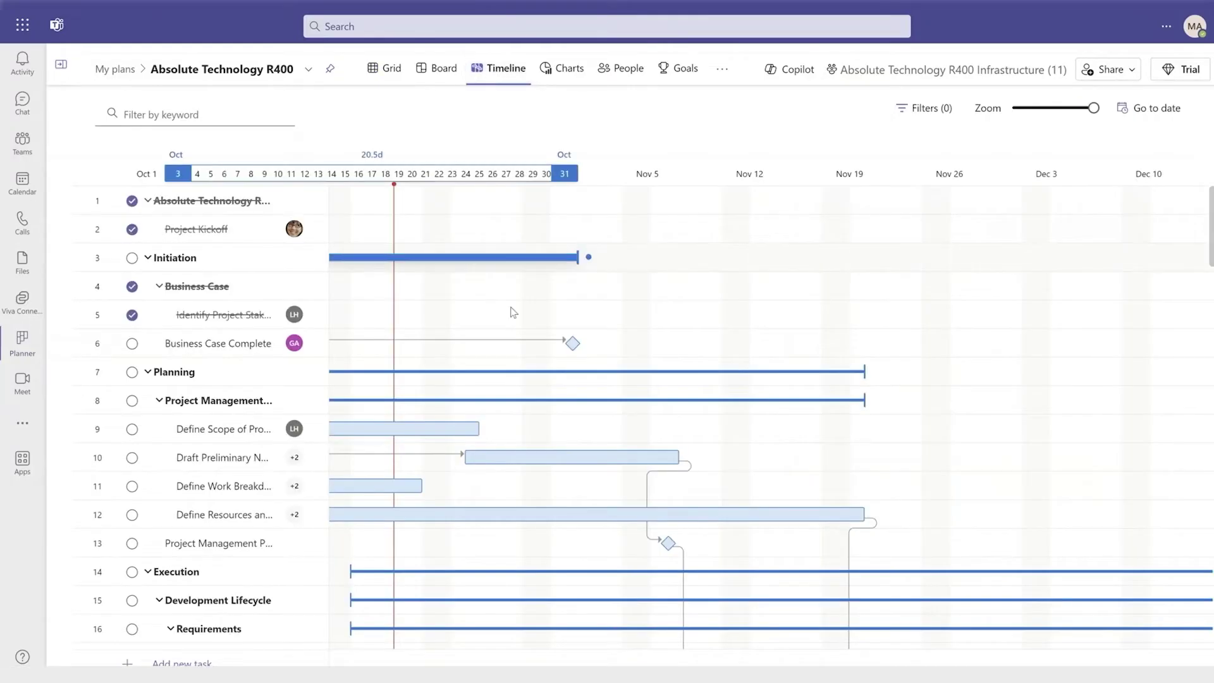
pyautogui.scroll(-2, 529, 516)
pyautogui.scroll(-4, 528, 517)
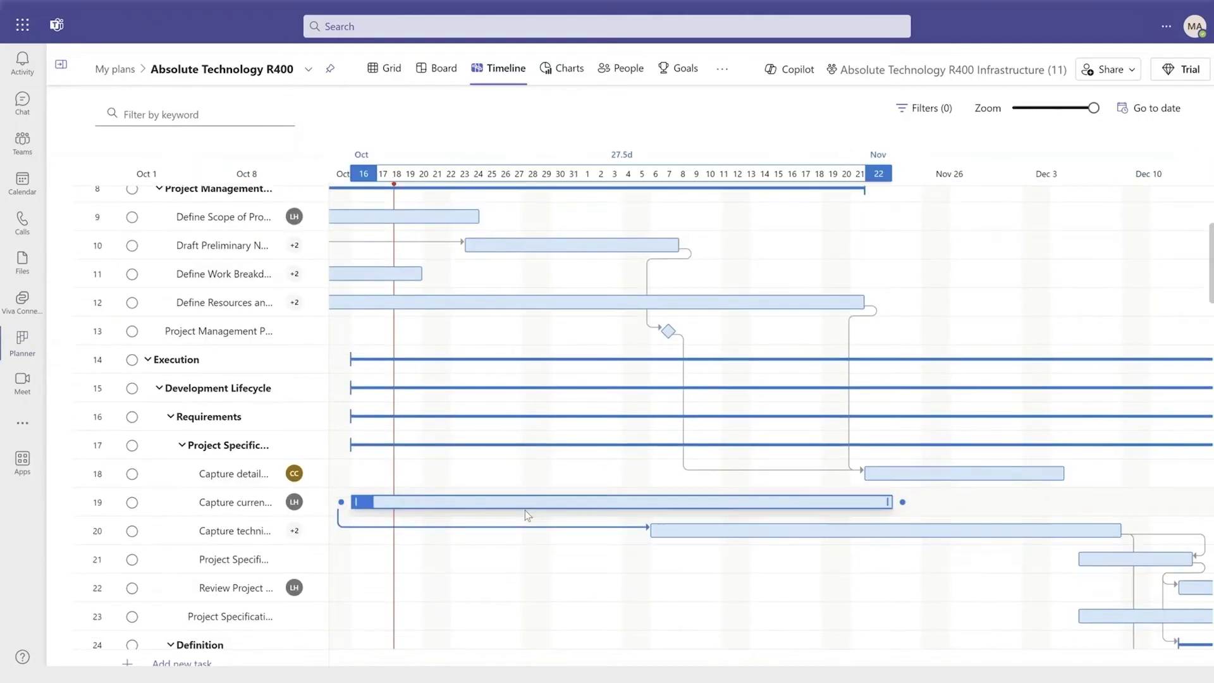
pyautogui.hscroll(3, 527, 514)
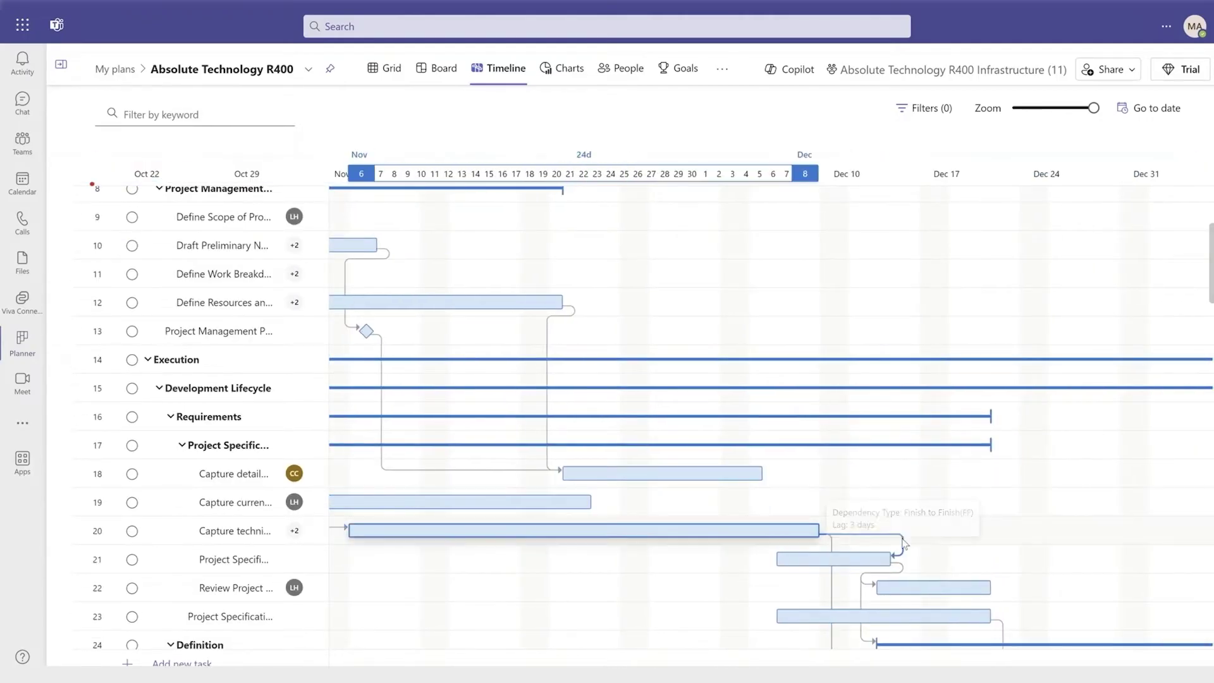
pyautogui.moveTo(902, 545)
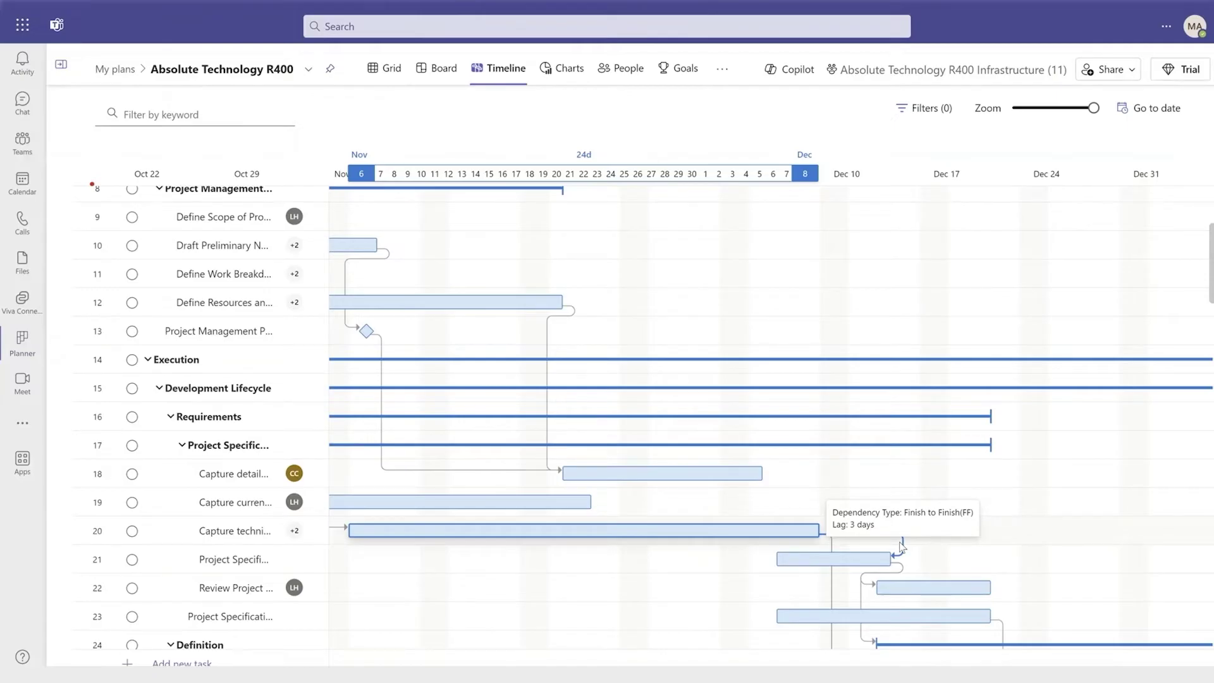
pyautogui.click(901, 545)
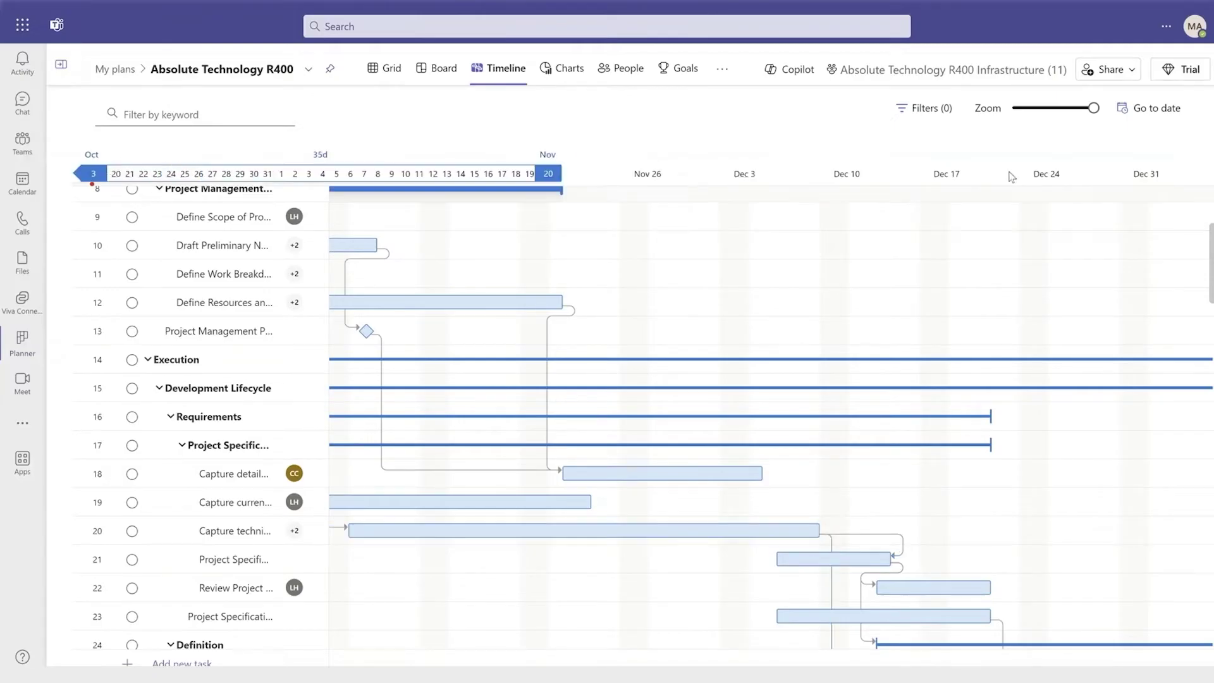
pyautogui.moveTo(1093, 108); pyautogui.dragTo(1012, 108)
pyautogui.scroll(-2, 852, 507)
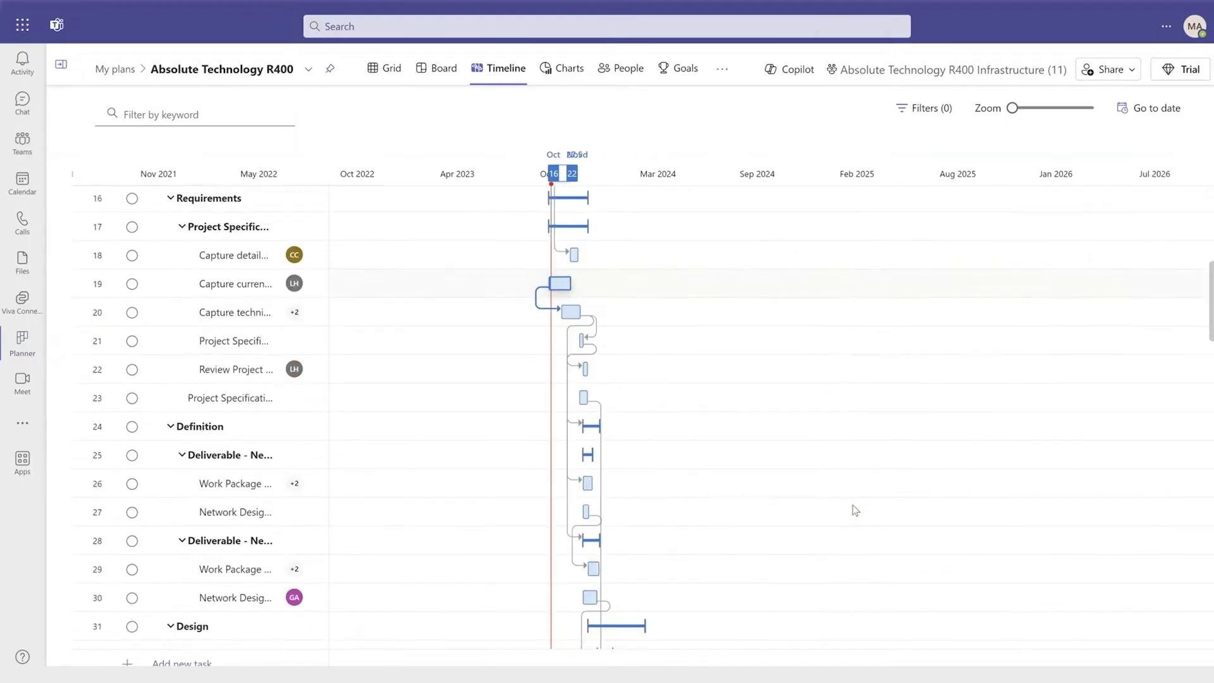
pyautogui.scroll(-5, 853, 507)
pyautogui.scroll(-5, 852, 507)
pyautogui.scroll(-6, 853, 508)
pyautogui.scroll(-4, 852, 509)
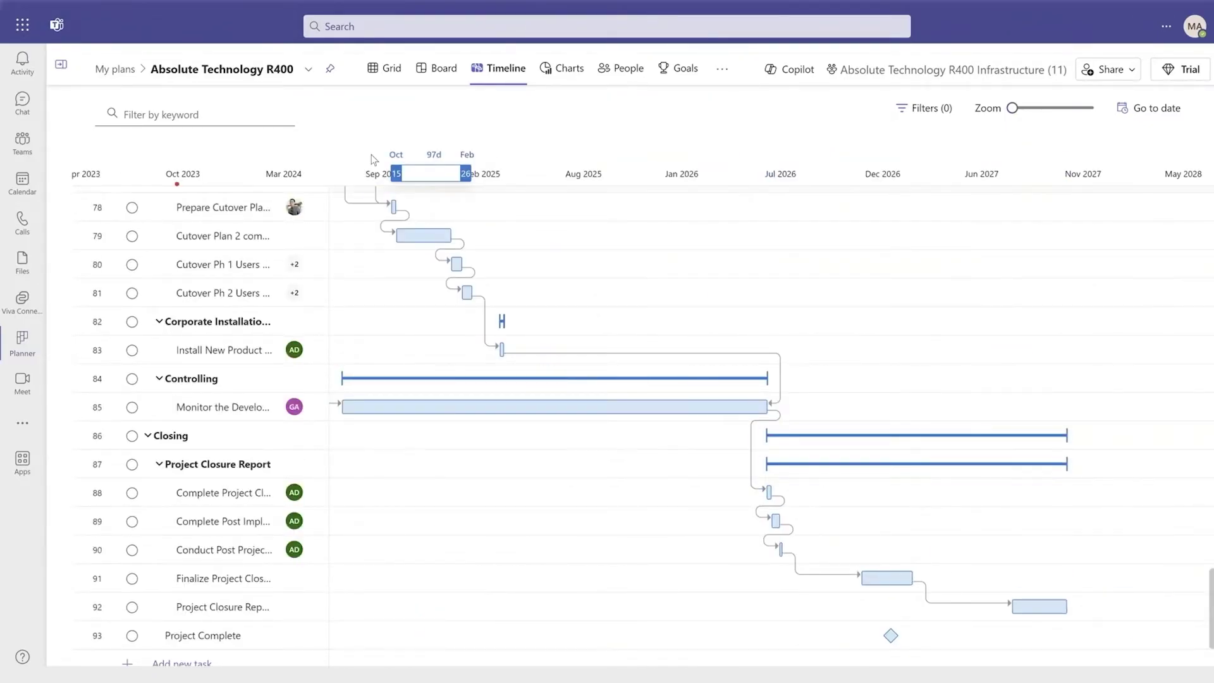
pyautogui.click(384, 74)
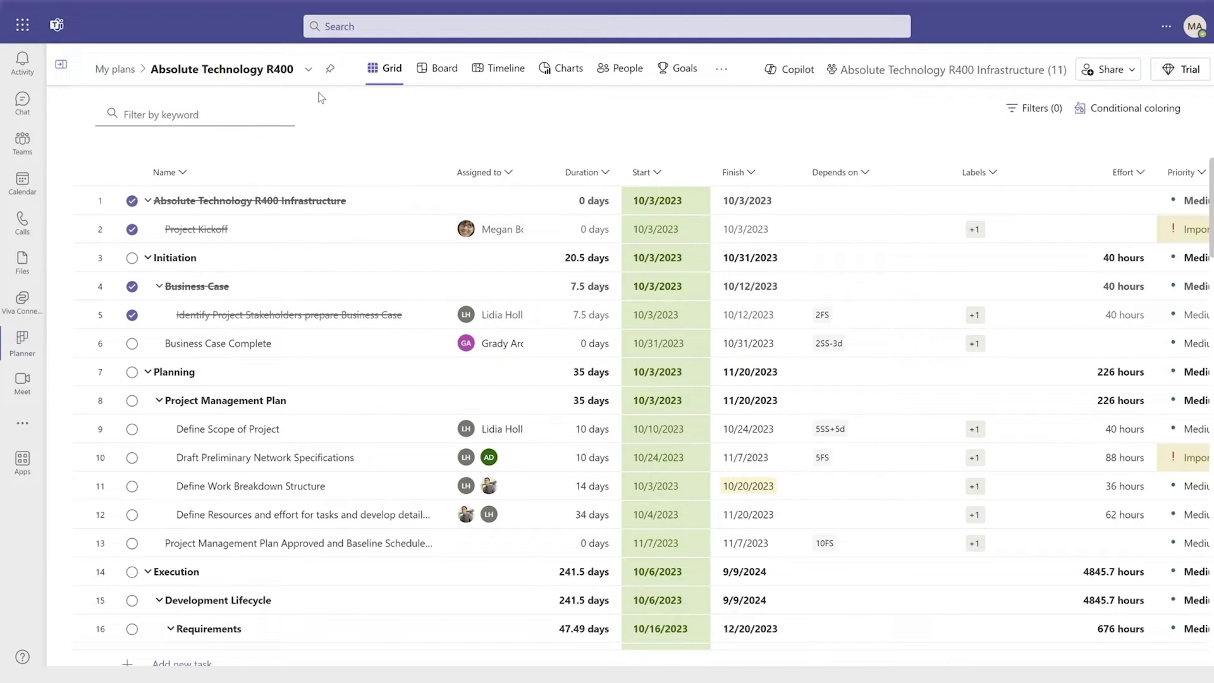
# Step: In plan details, try a custom work week with Sunday working and Friday off
pyautogui.click(266, 74)
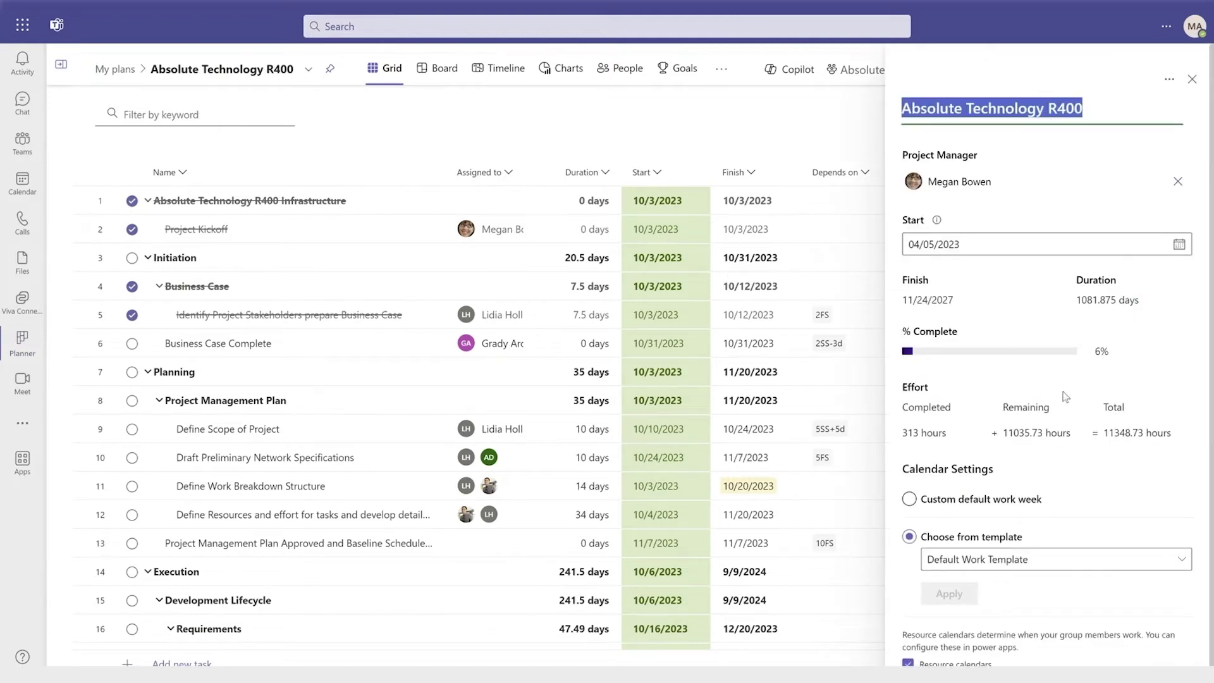
pyautogui.click(994, 492)
pyautogui.click(934, 540)
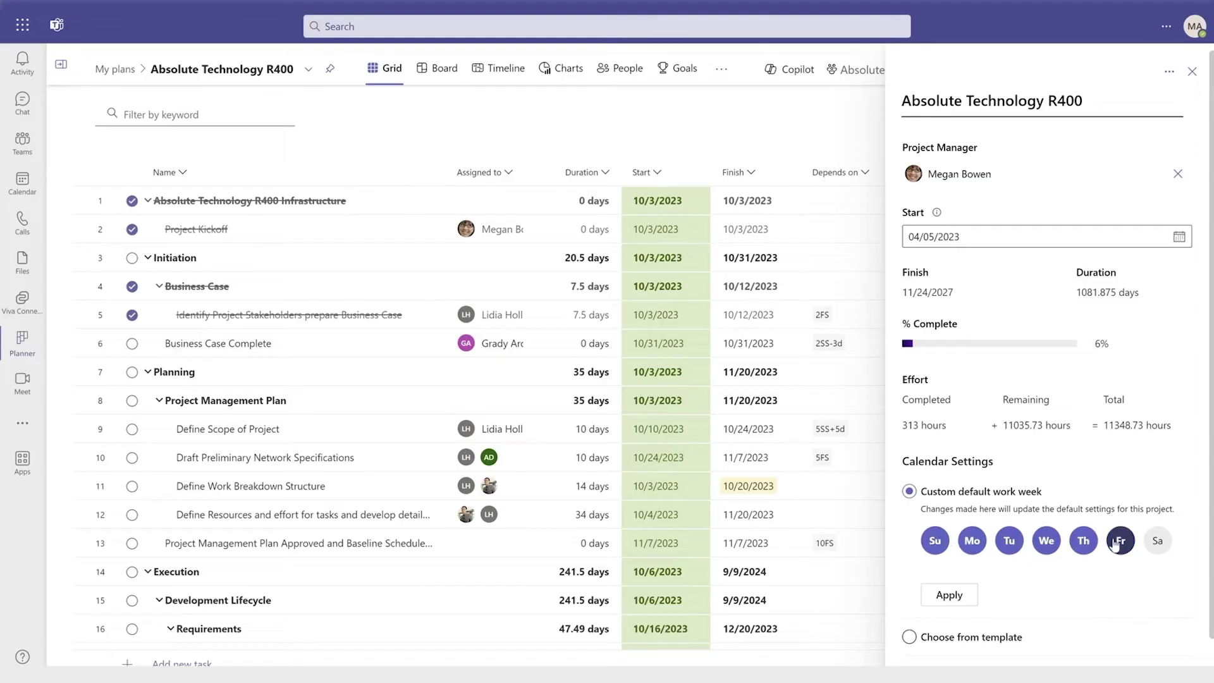
pyautogui.click(1119, 540)
pyautogui.scroll(-1, 1099, 564)
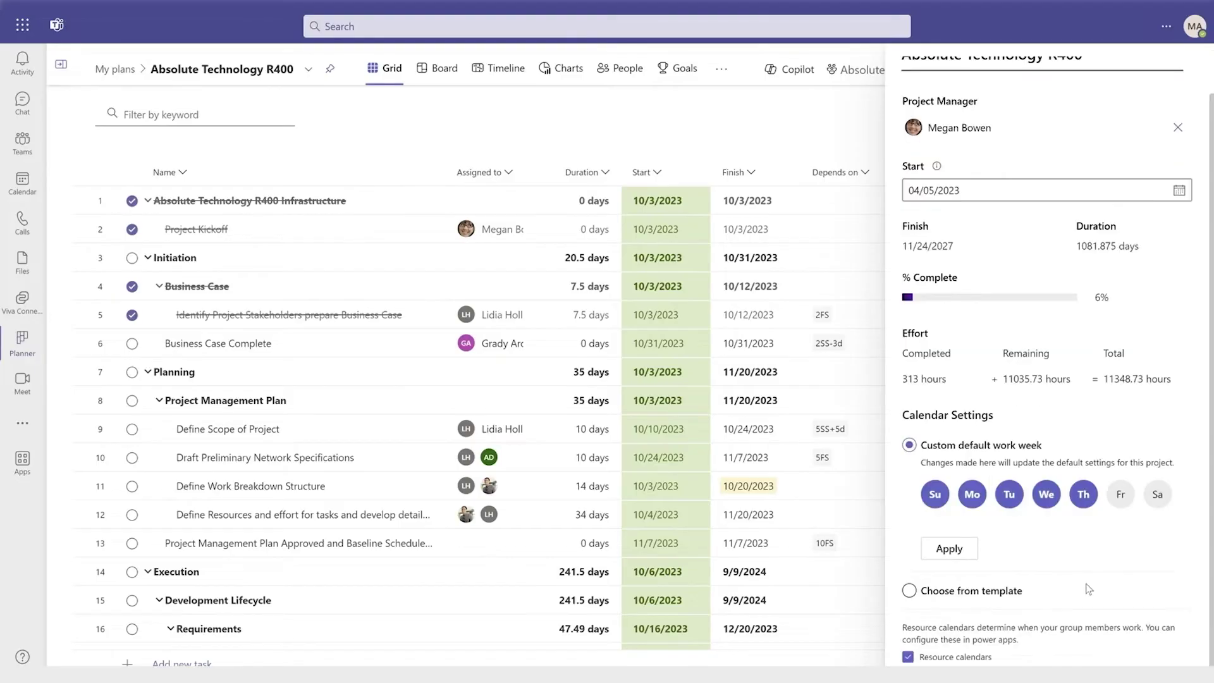
# Step: Apply the US Team - Mon - Thurs work template instead, check recalculated dates, and close details
pyautogui.click(994, 588)
pyautogui.click(994, 552)
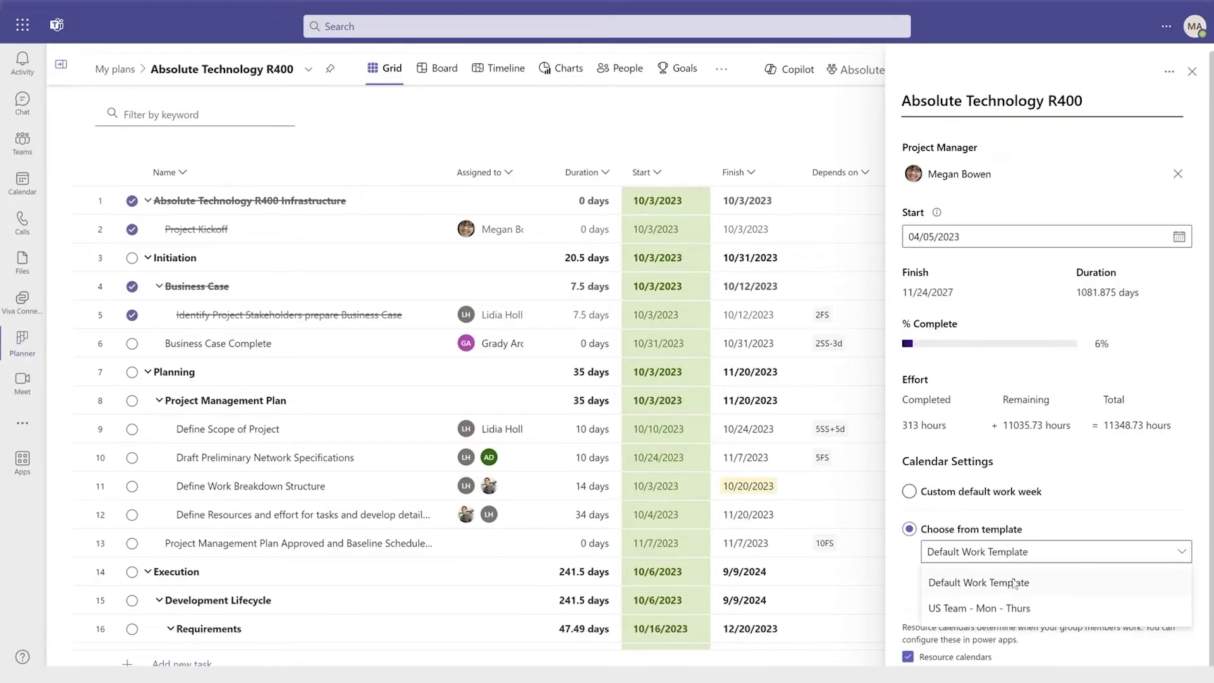
pyautogui.click(998, 611)
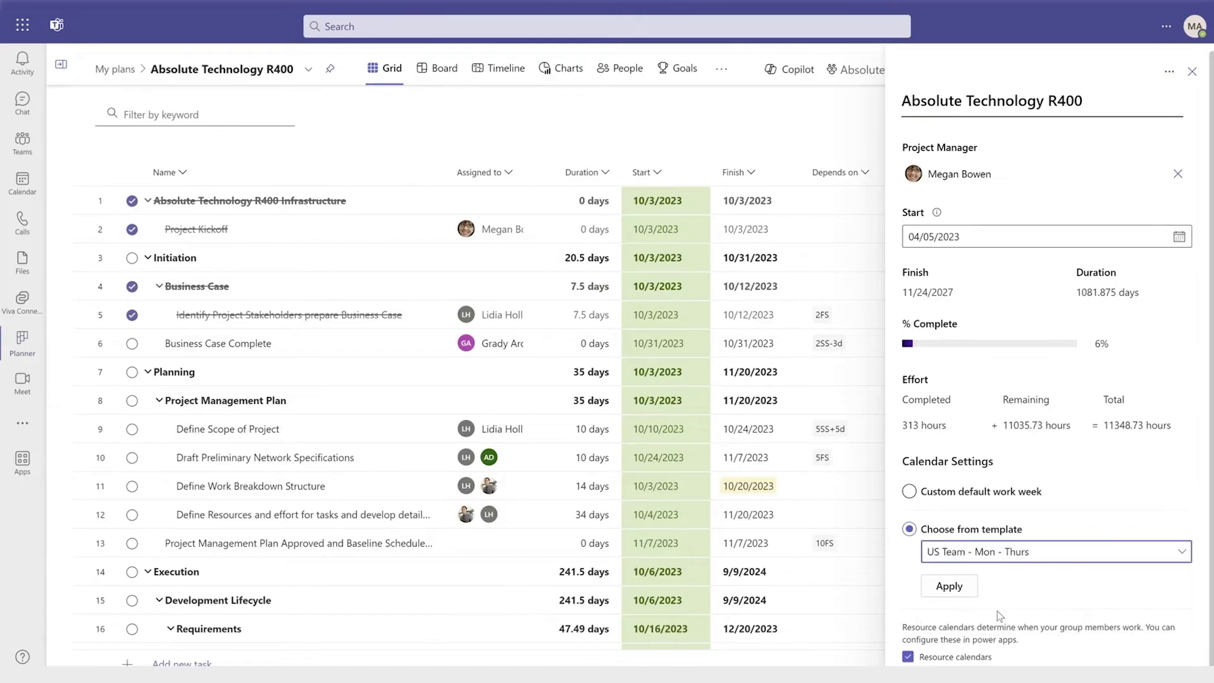
pyautogui.click(947, 588)
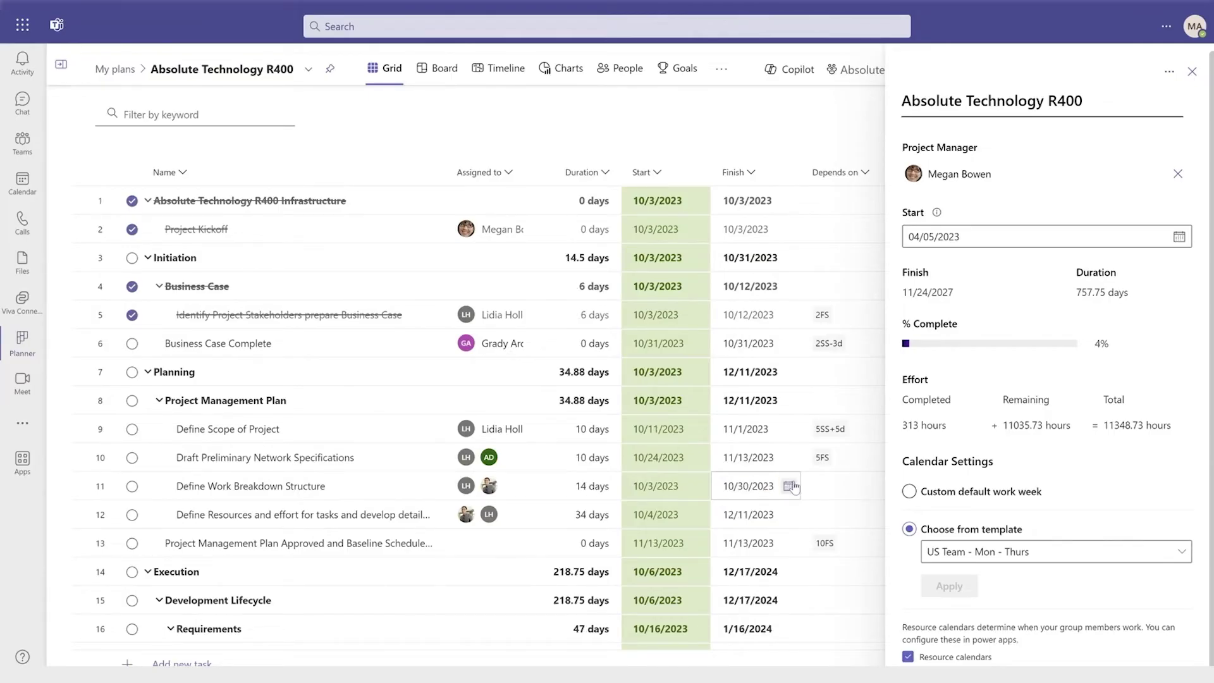
pyautogui.click(791, 487)
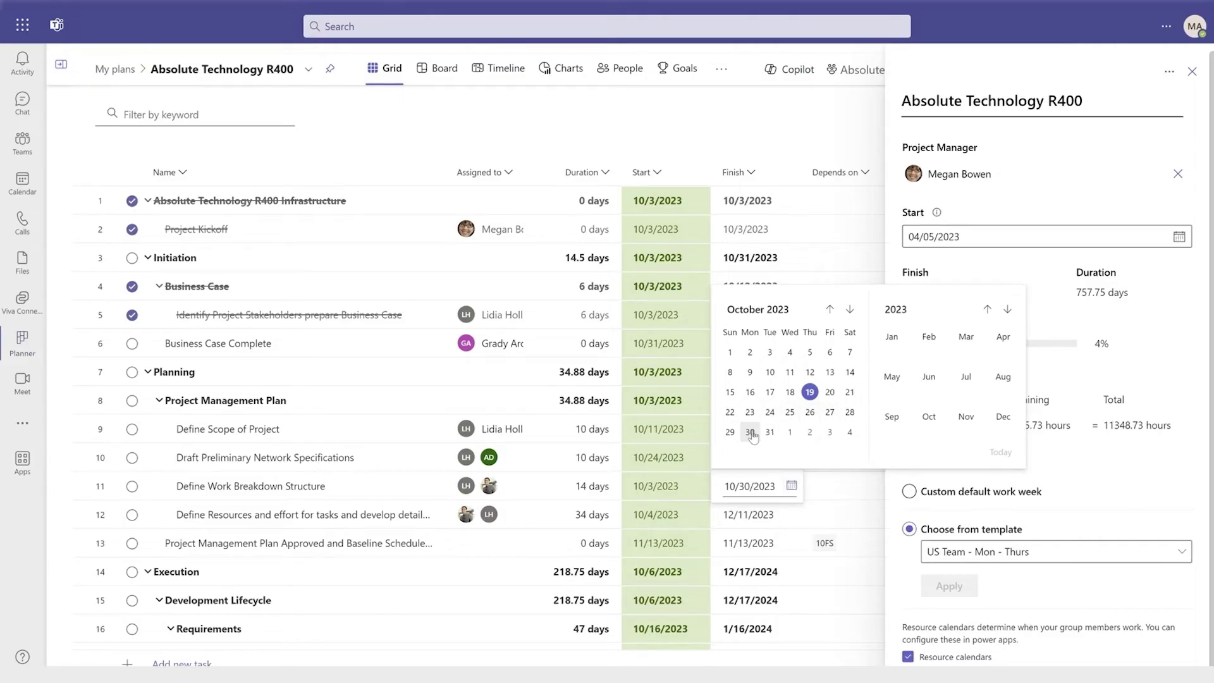
pyautogui.click(1192, 72)
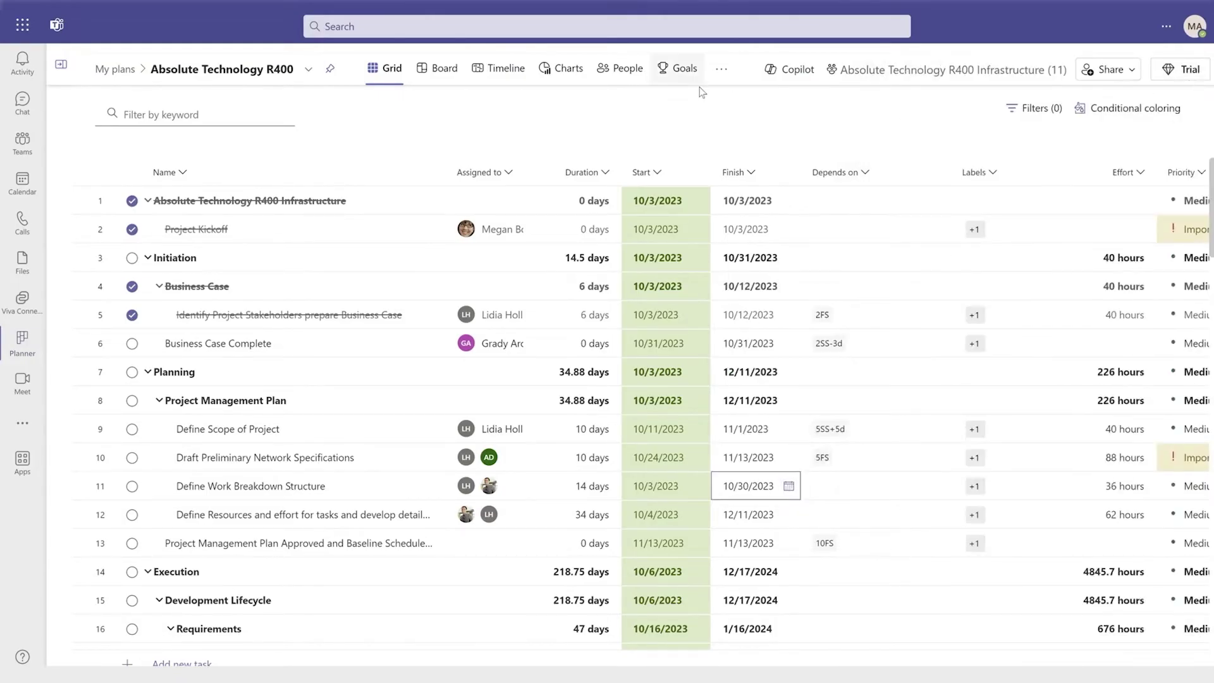
# Step: Switch the plan to the Assignments view and reach its Group by options
pyautogui.click(719, 72)
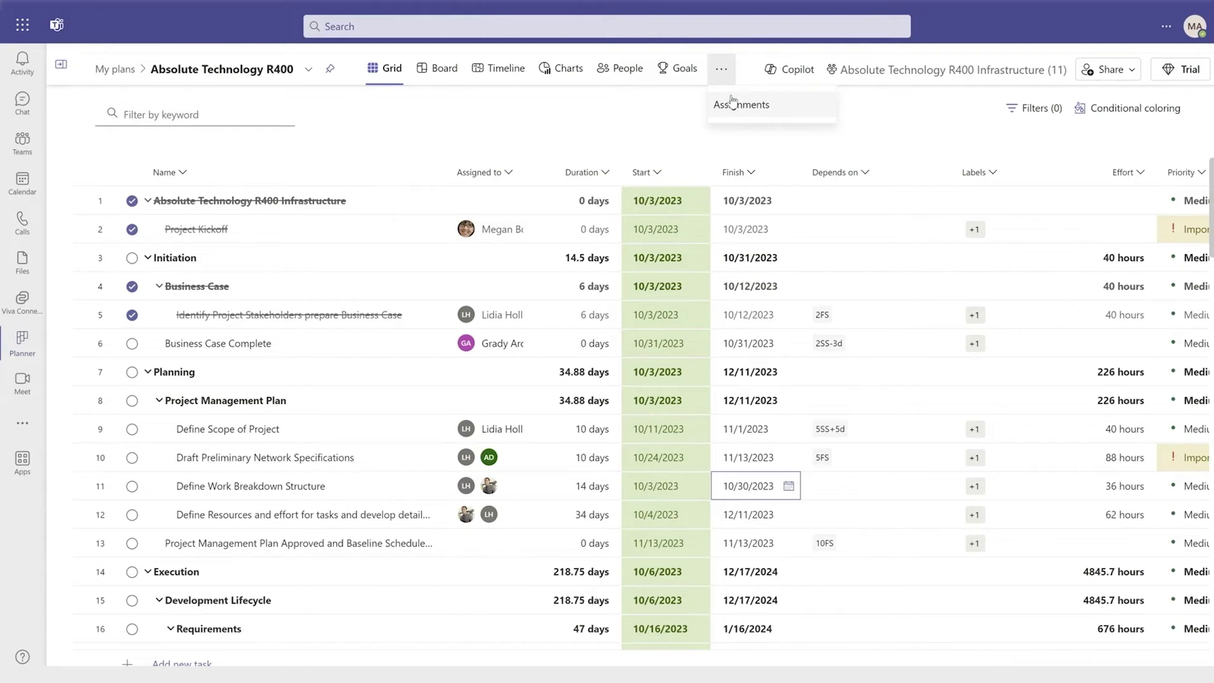
pyautogui.click(730, 102)
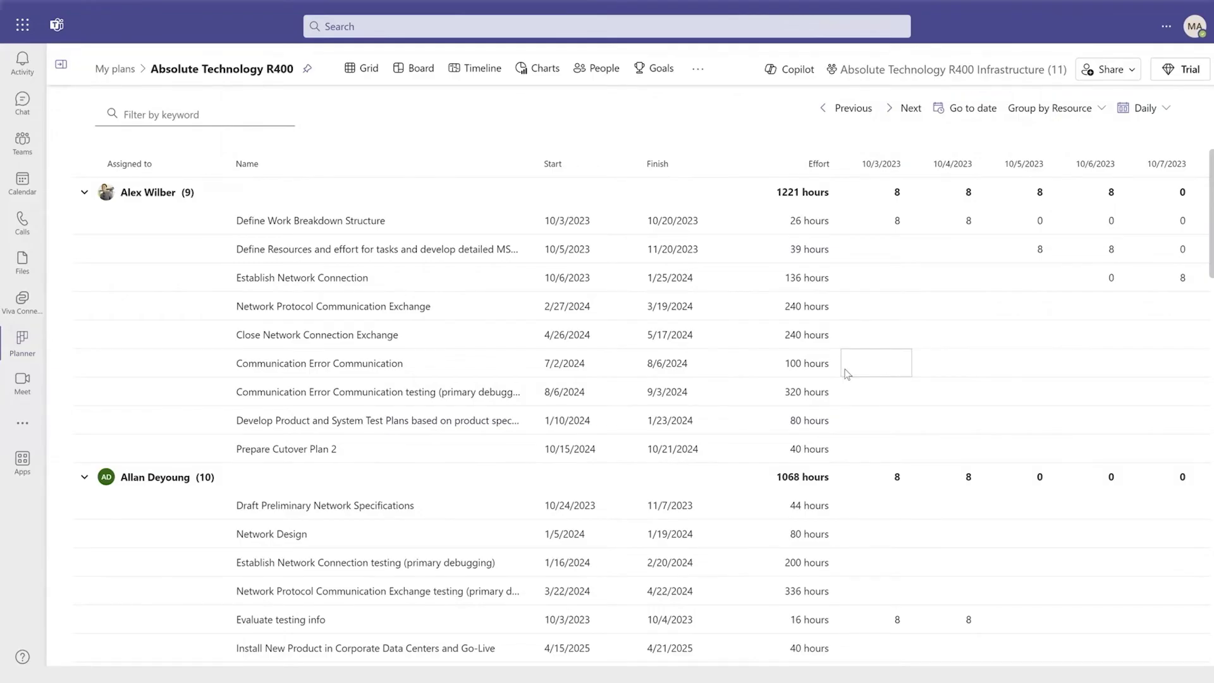
pyautogui.click(1077, 115)
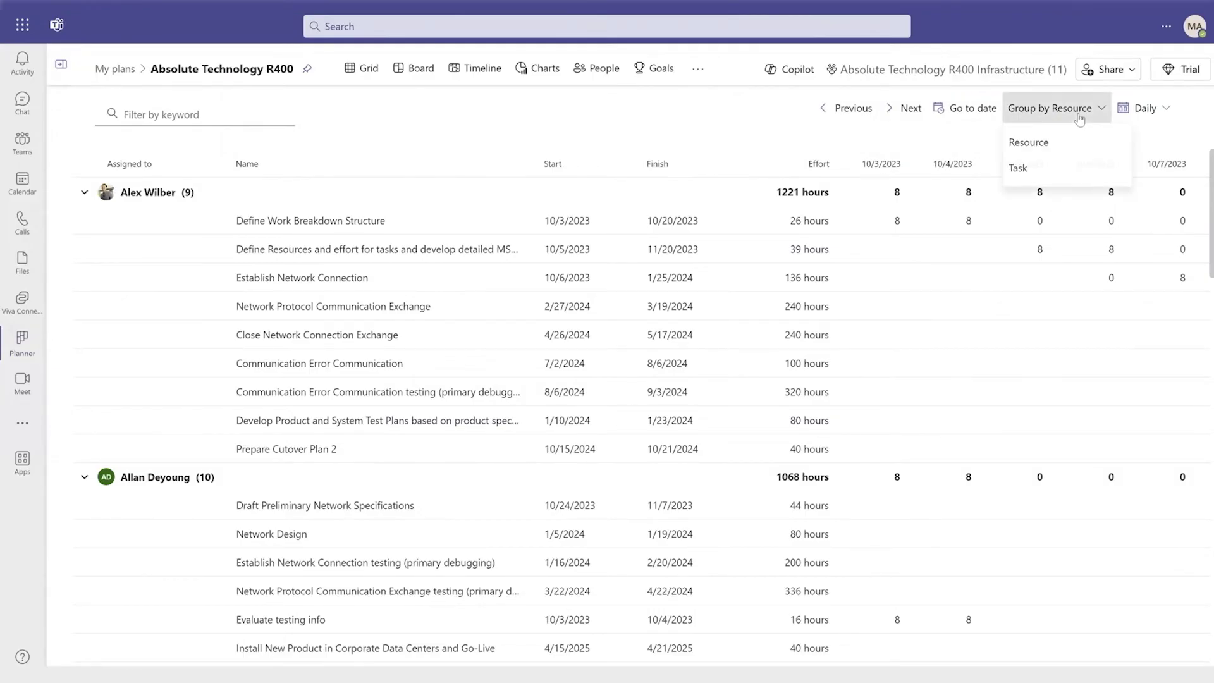
# Step: Regroup assignments by Task, review them, then return to the Grid view
pyautogui.click(1033, 166)
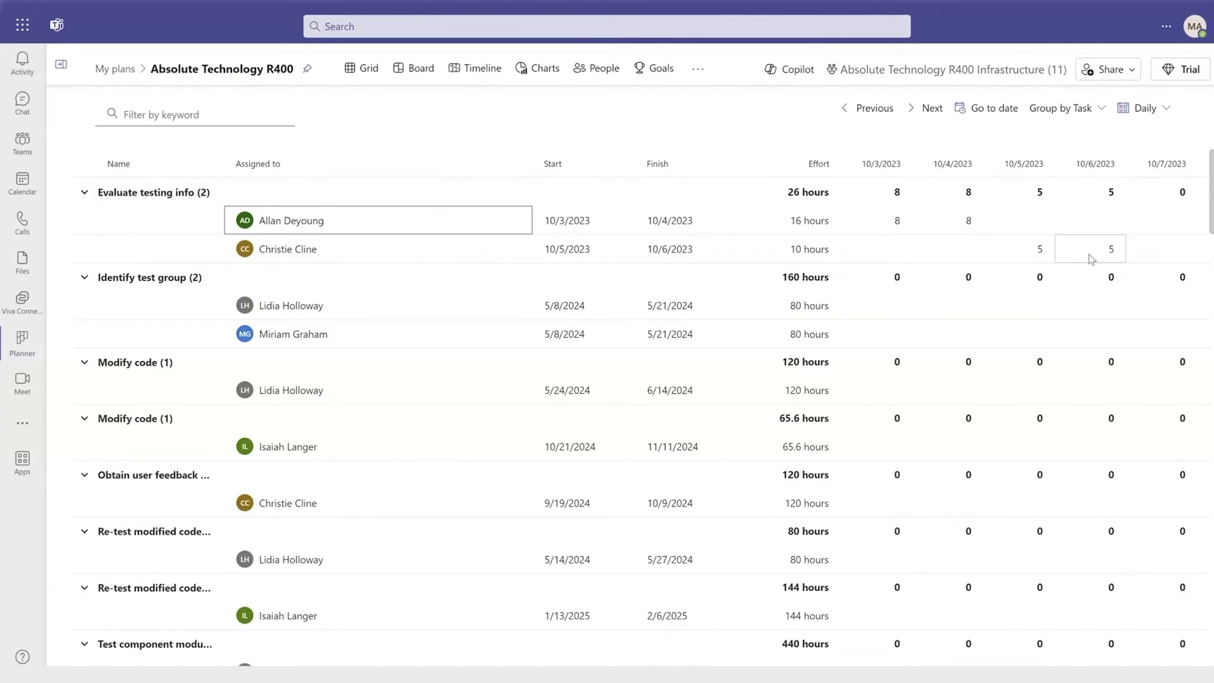
pyautogui.click(1147, 252)
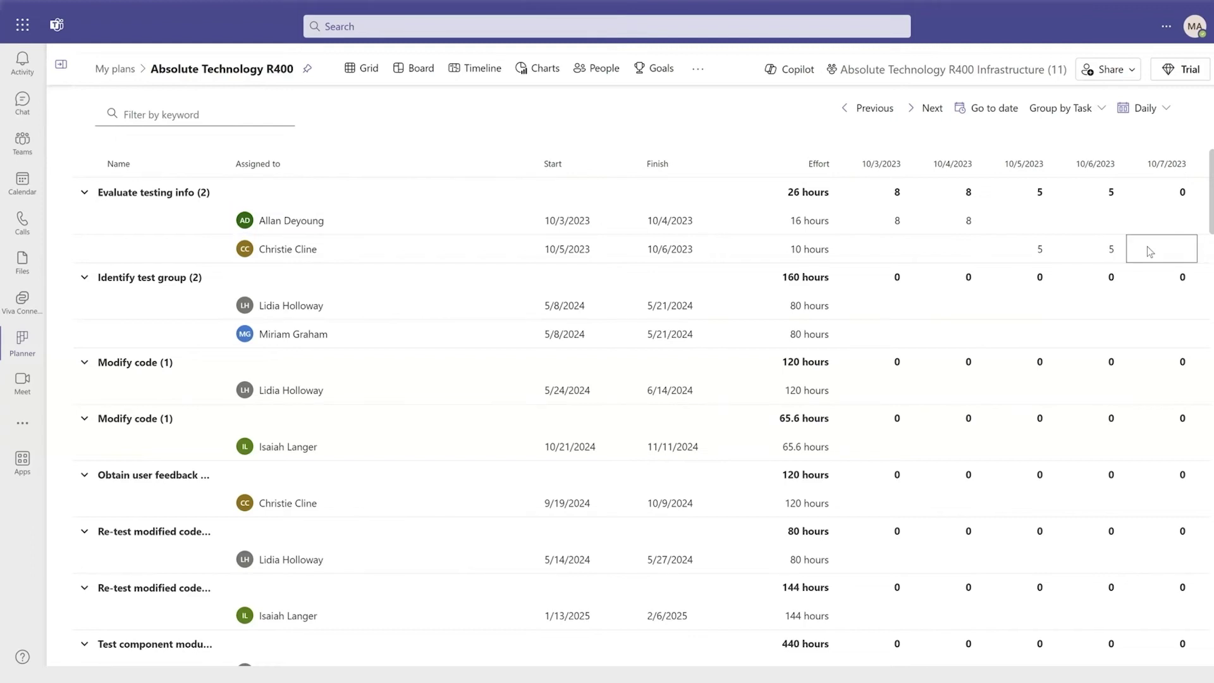
pyautogui.click(362, 68)
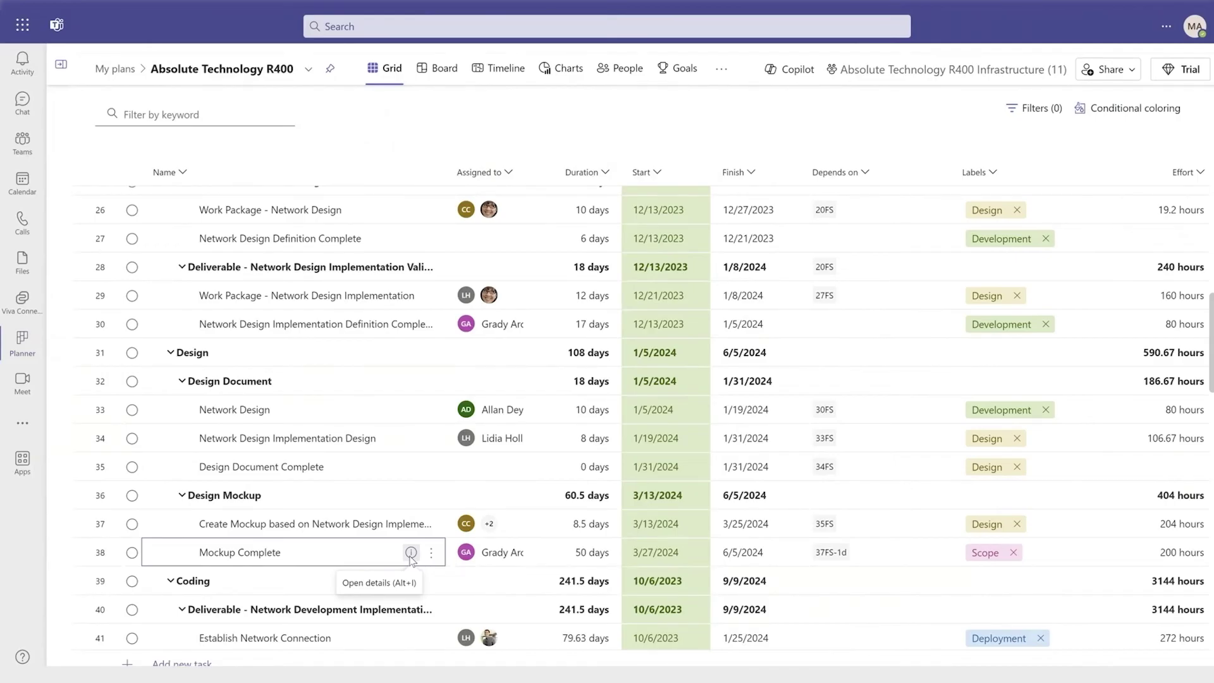
# Step: Open Mockup Complete's task details and show its change history
pyautogui.click(410, 554)
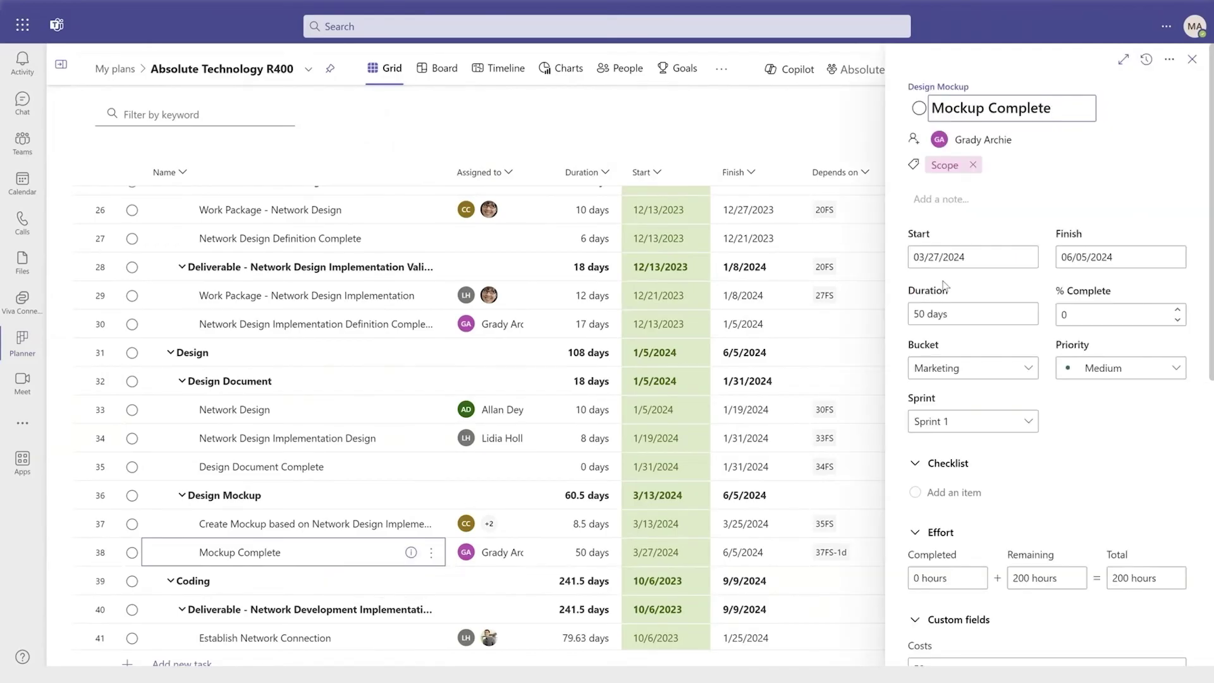
pyautogui.click(1145, 61)
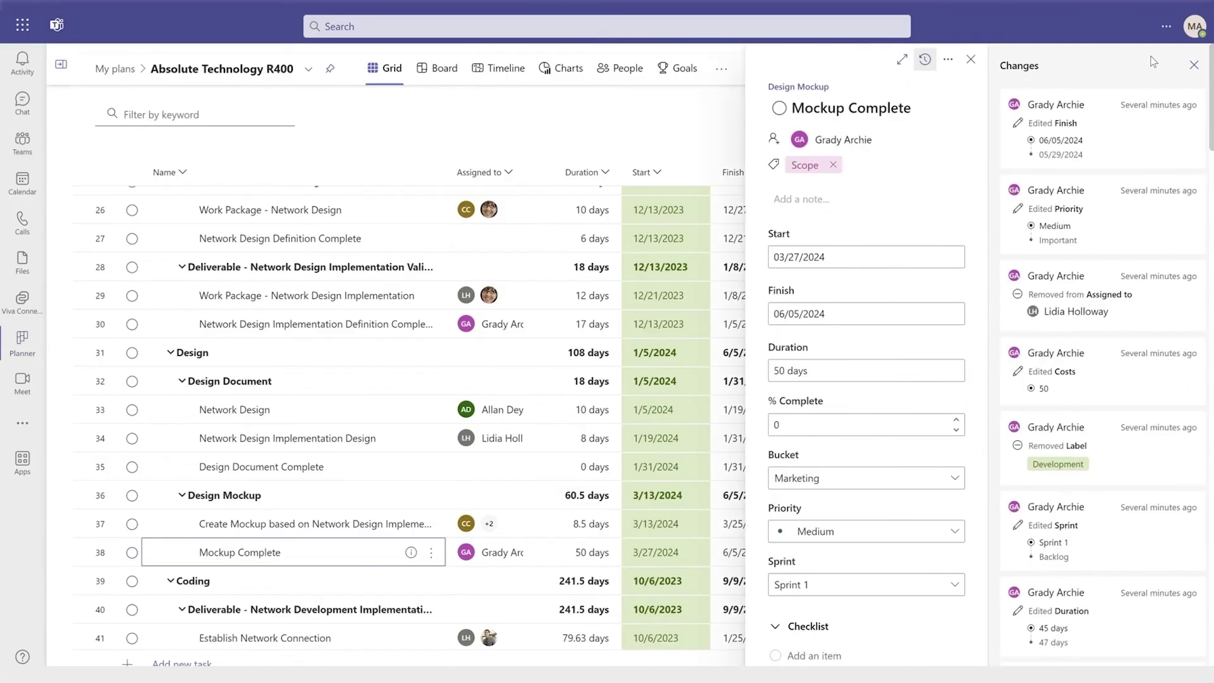